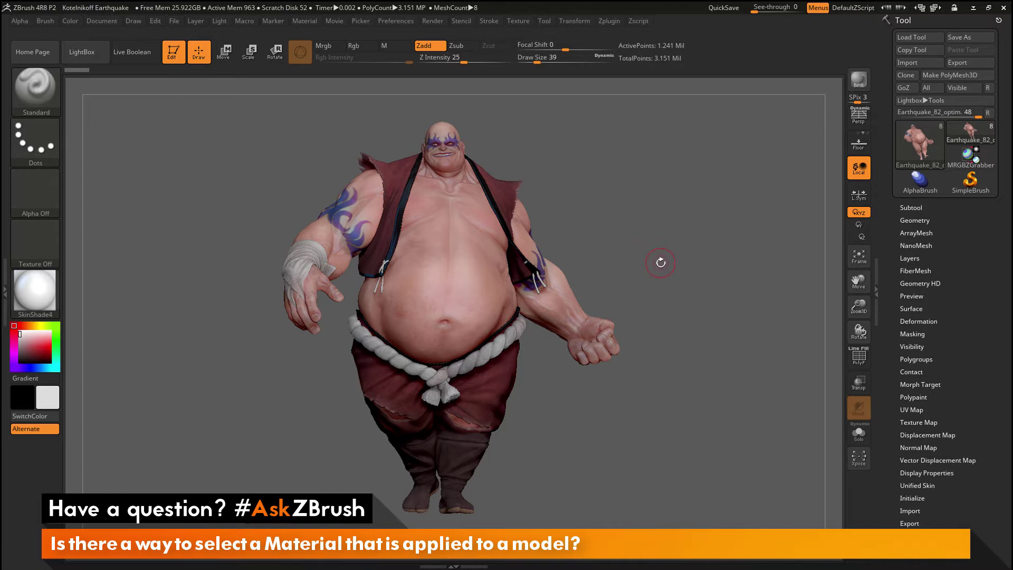
- After trying Rgb and Mrgb, set painting to apply material only (M)
{"action": "mouse_move", "coordinate": [655, 252]}
{"action": "left_mouse_down"}
{"action": "mouse_move", "coordinate": [611, 250]}
{"action": "mouse_move", "coordinate": [658, 247]}
{"action": "mouse_move", "coordinate": [665, 256]}
{"action": "left_mouse_up"}
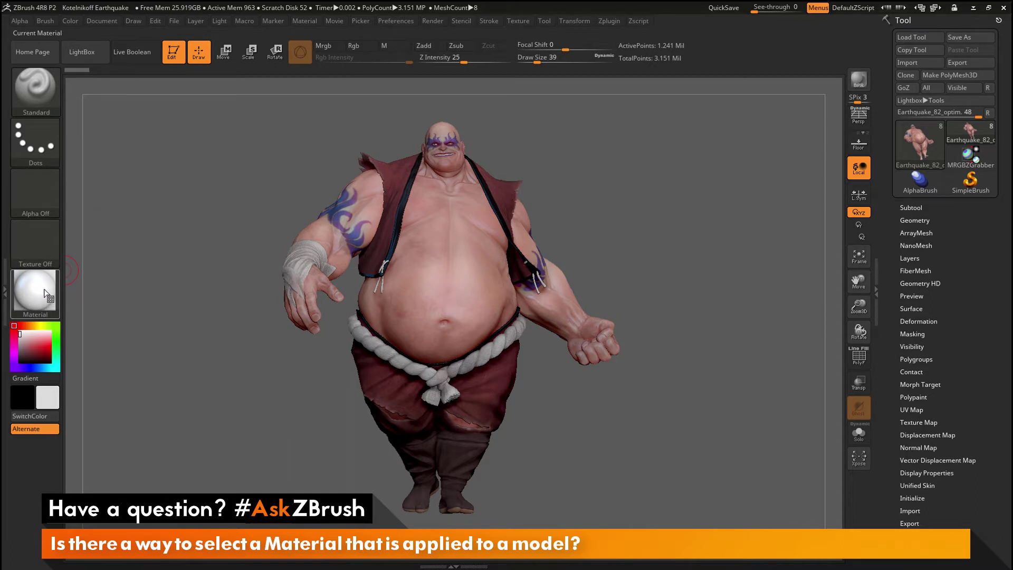
{"action": "left_click", "coordinate": [394, 45]}
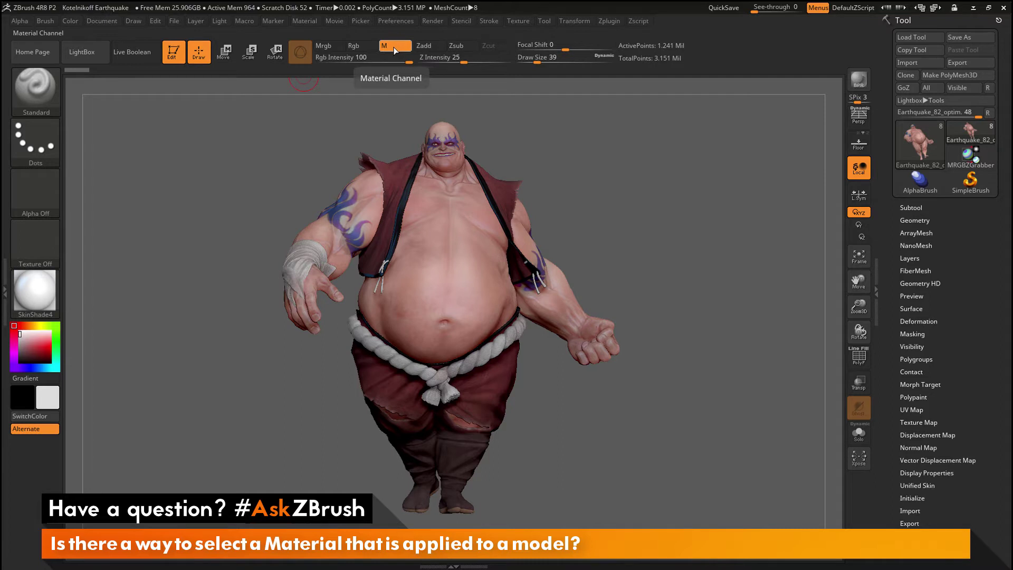
{"action": "left_click", "coordinate": [360, 47]}
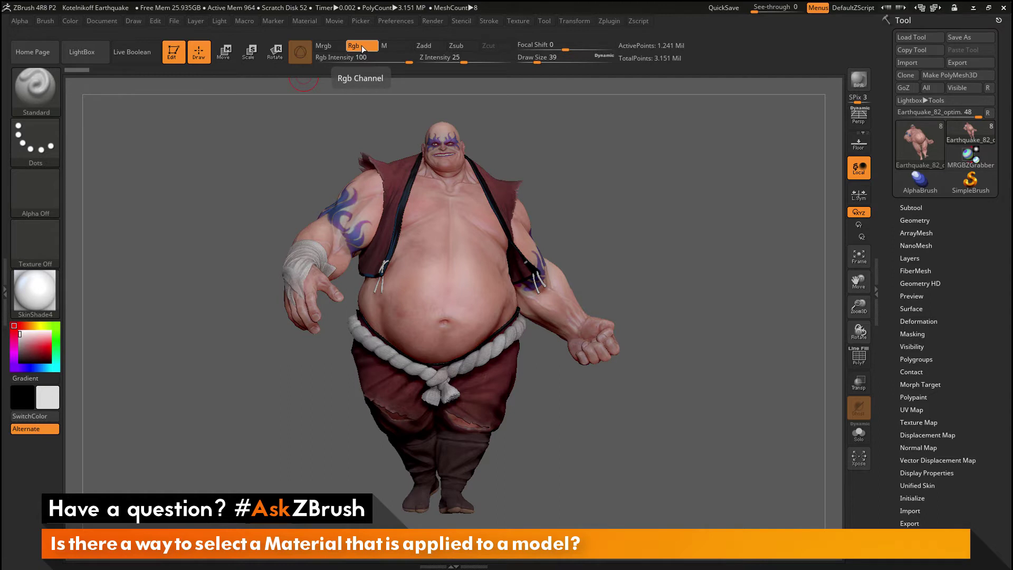
{"action": "left_click", "coordinate": [334, 47]}
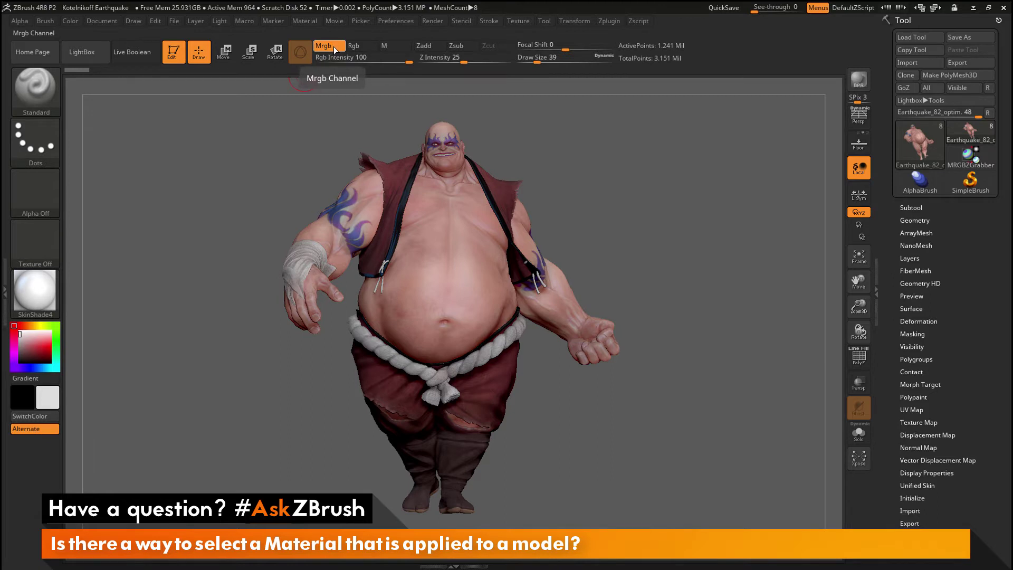
{"action": "left_click", "coordinate": [396, 46]}
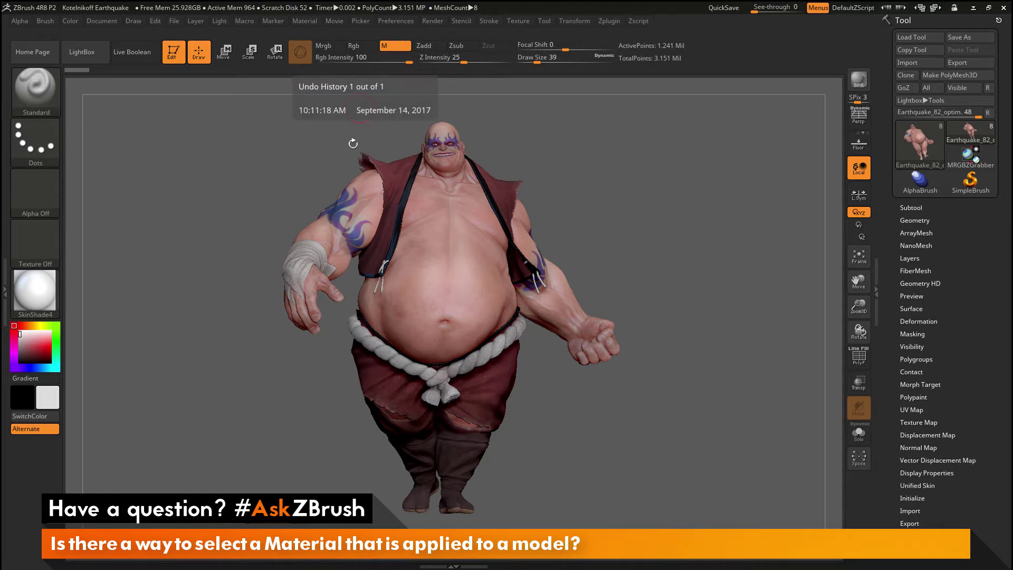
- Paint a Chrome BrightBlueTint streak down the chest to the navel
{"action": "left_click", "coordinate": [35, 291]}
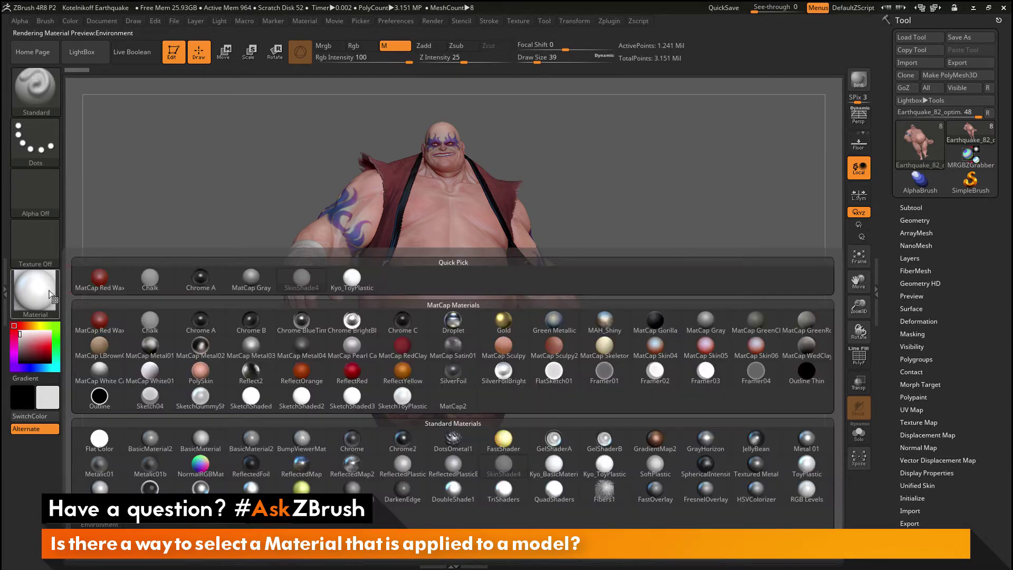
{"action": "left_click", "coordinate": [355, 321]}
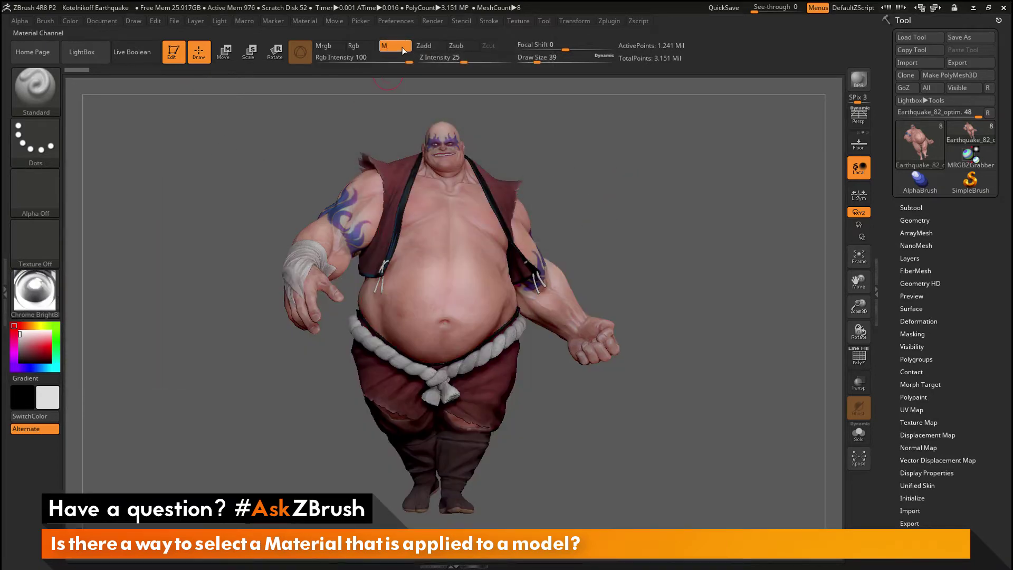
{"action": "mouse_move", "coordinate": [621, 232]}
{"action": "right_mouse_down", "text": "ctrl"}
{"action": "mouse_move", "coordinate": [620, 196]}
{"action": "mouse_move", "coordinate": [443, 258]}
{"action": "right_mouse_up", "text": "ctrl"}
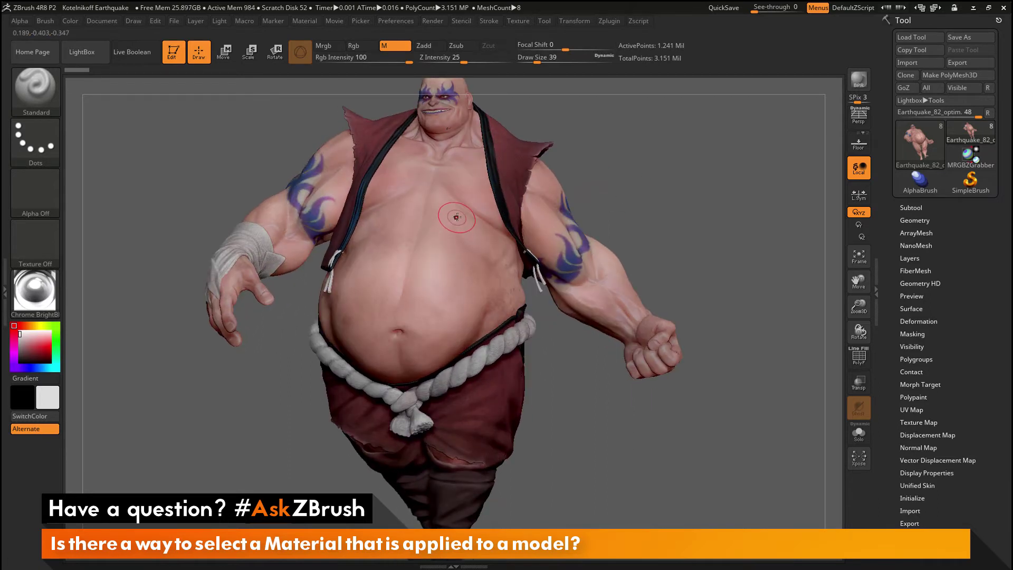
{"action": "left_click_drag", "start_coordinate": [456, 208], "coordinate": [392, 308]}
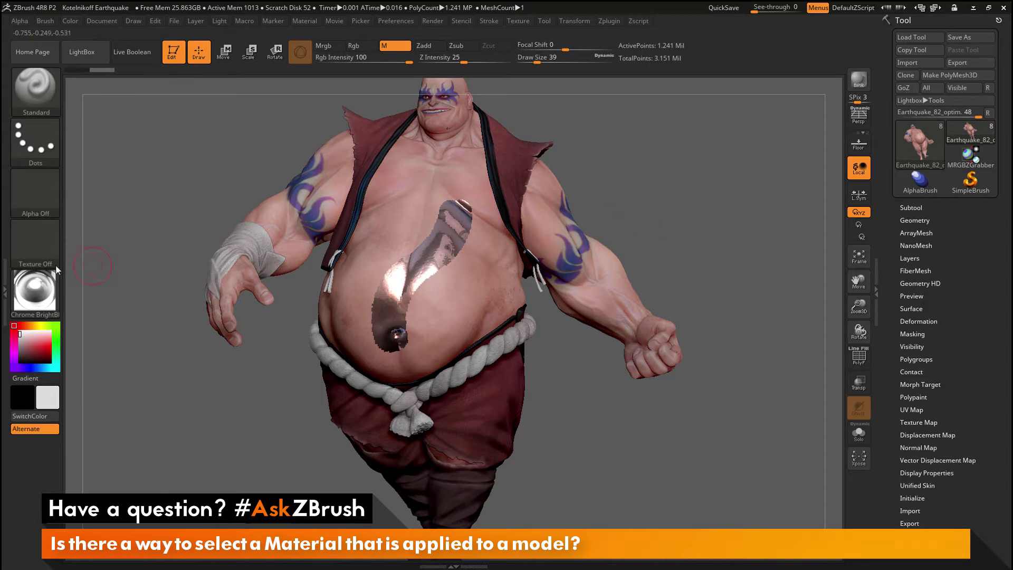
- Paint a dark MatCap Gorilla streak down the belly
{"action": "mouse_move", "coordinate": [49, 295]}
{"action": "left_click", "coordinate": [36, 292]}
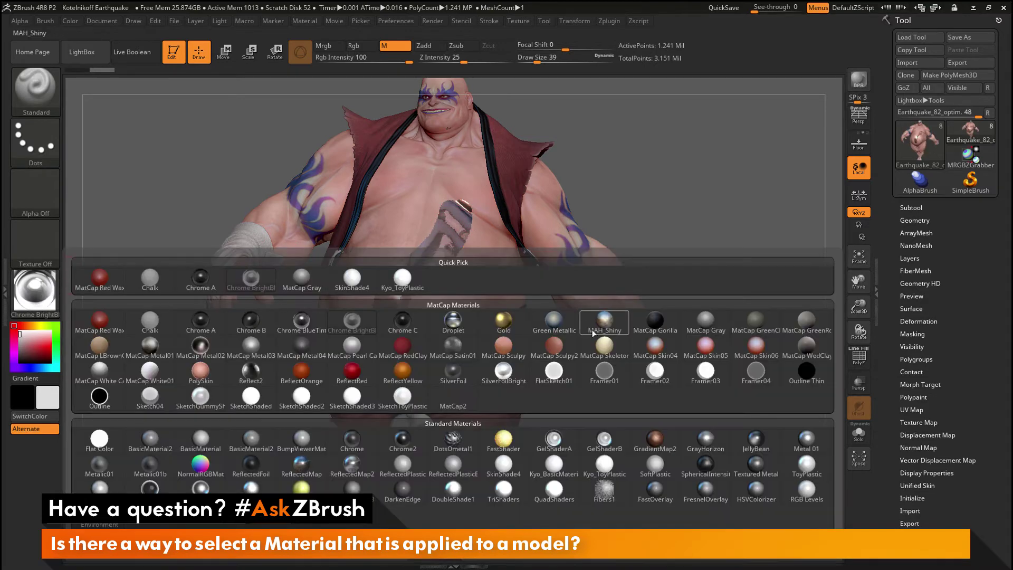
{"action": "left_click", "coordinate": [655, 320]}
{"action": "mouse_move", "coordinate": [476, 215]}
{"action": "left_mouse_down"}
{"action": "mouse_move", "coordinate": [462, 255]}
{"action": "mouse_move", "coordinate": [418, 303]}
{"action": "mouse_move", "coordinate": [413, 347]}
{"action": "left_mouse_up"}
{"action": "left_click", "coordinate": [48, 289]}
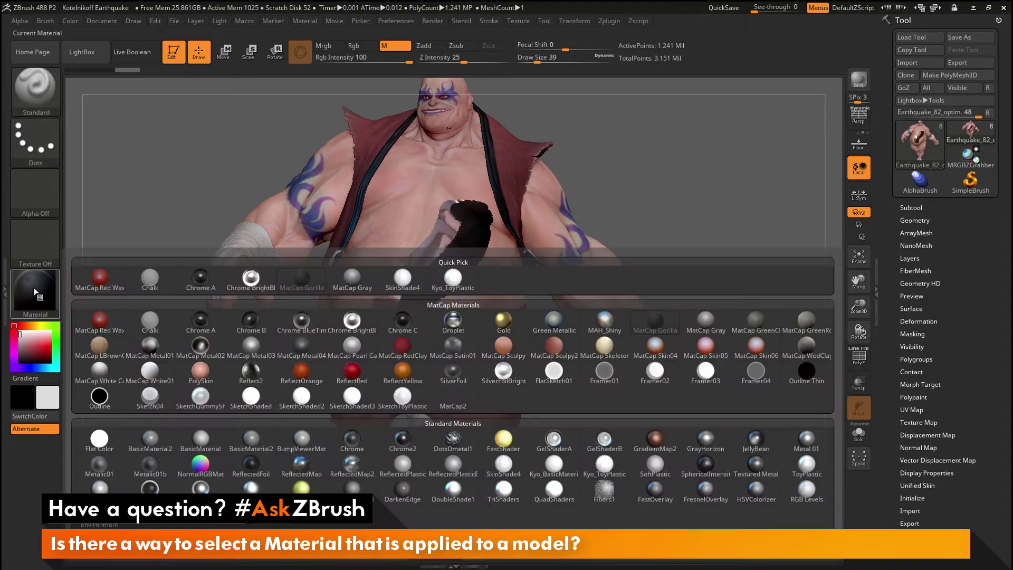
- Paint a ReflectOrange streak down the belly's left side and zoom in on the streaks
{"action": "left_click", "coordinate": [305, 379]}
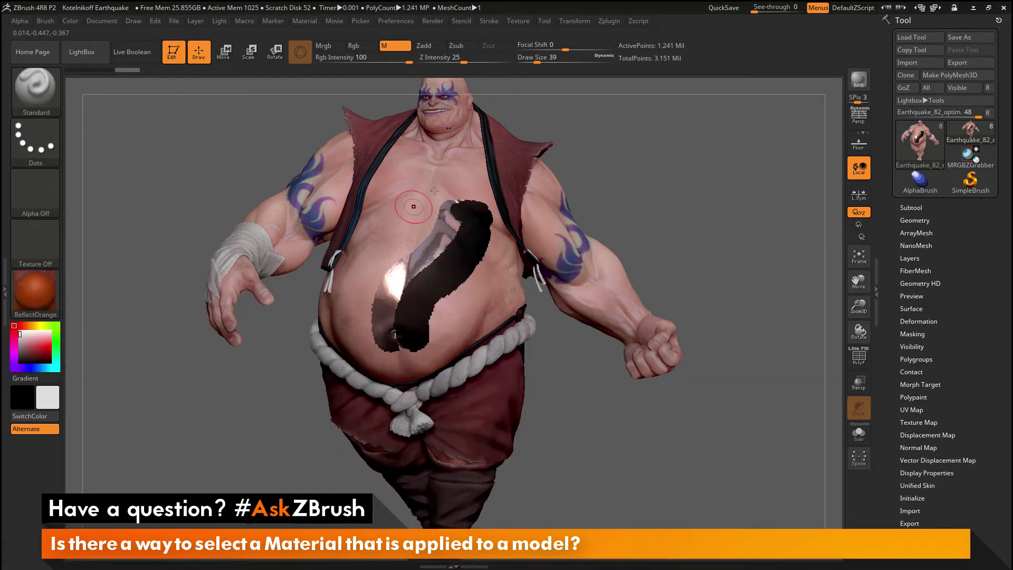
{"action": "mouse_move", "coordinate": [430, 192]}
{"action": "left_mouse_down"}
{"action": "mouse_move", "coordinate": [372, 279]}
{"action": "mouse_move", "coordinate": [364, 346]}
{"action": "left_mouse_up"}
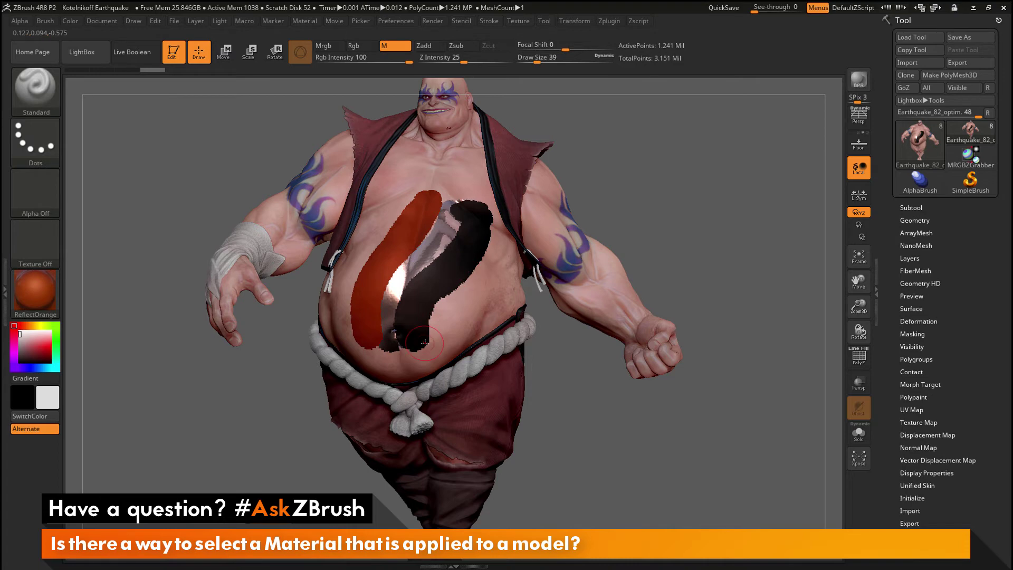
{"action": "mouse_move", "coordinate": [653, 210]}
{"action": "left_mouse_down", "text": "alt"}
{"action": "mouse_move", "coordinate": [653, 179]}
{"action": "mouse_move", "coordinate": [679, 281]}
{"action": "left_mouse_up", "text": "alt"}
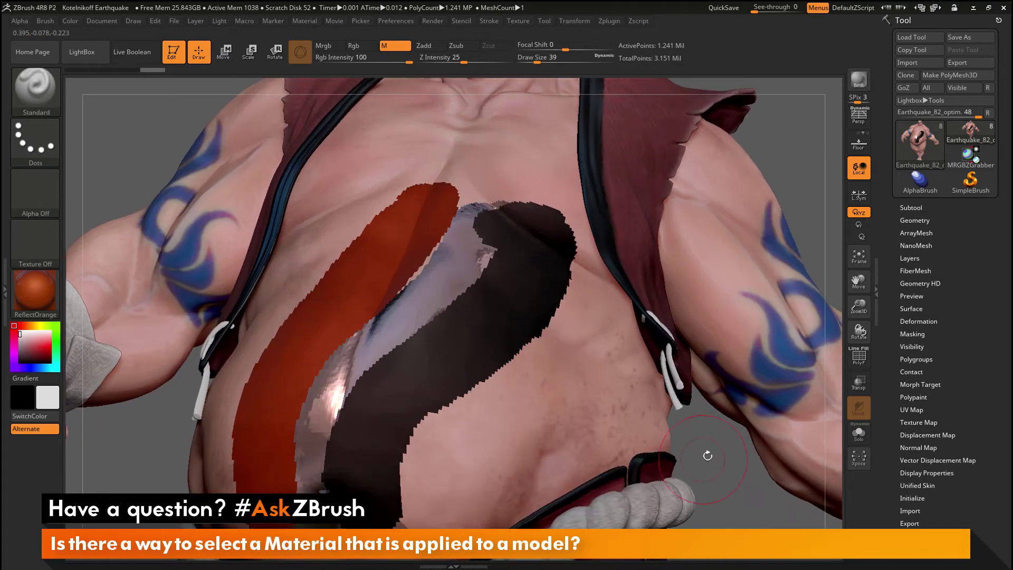
{"action": "left_click_drag", "start_coordinate": [426, 417], "coordinate": [403, 334], "text": "alt"}
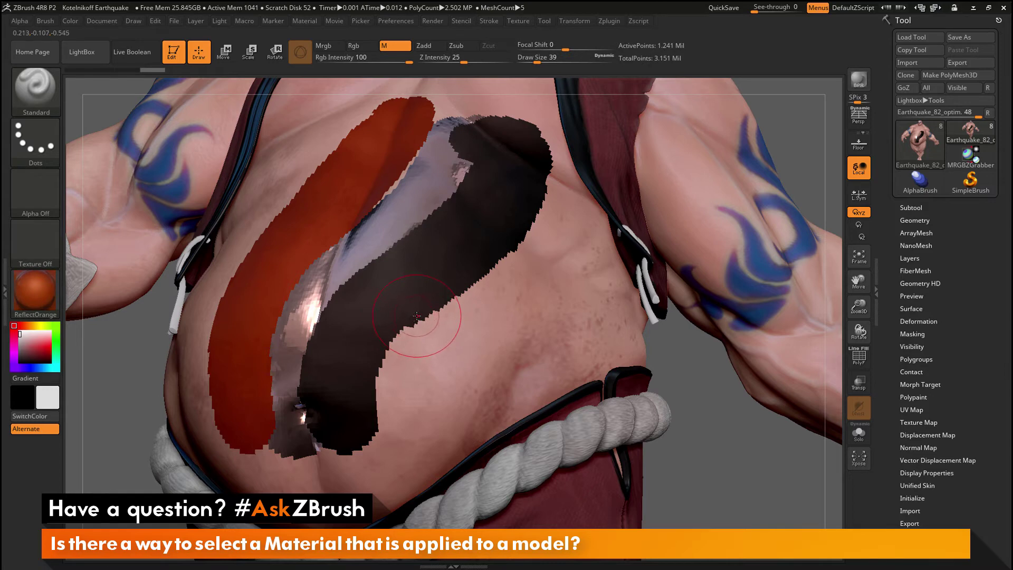
- Check the render property settings, then frame the whole wrestler and turn it front-on
{"action": "left_click", "coordinate": [434, 21]}
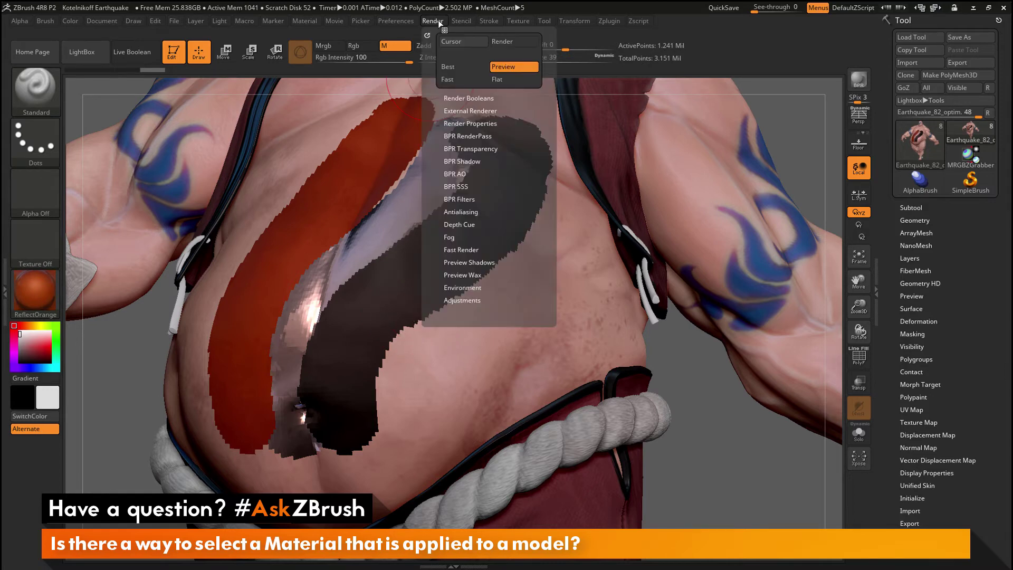
{"action": "left_click", "coordinate": [480, 123]}
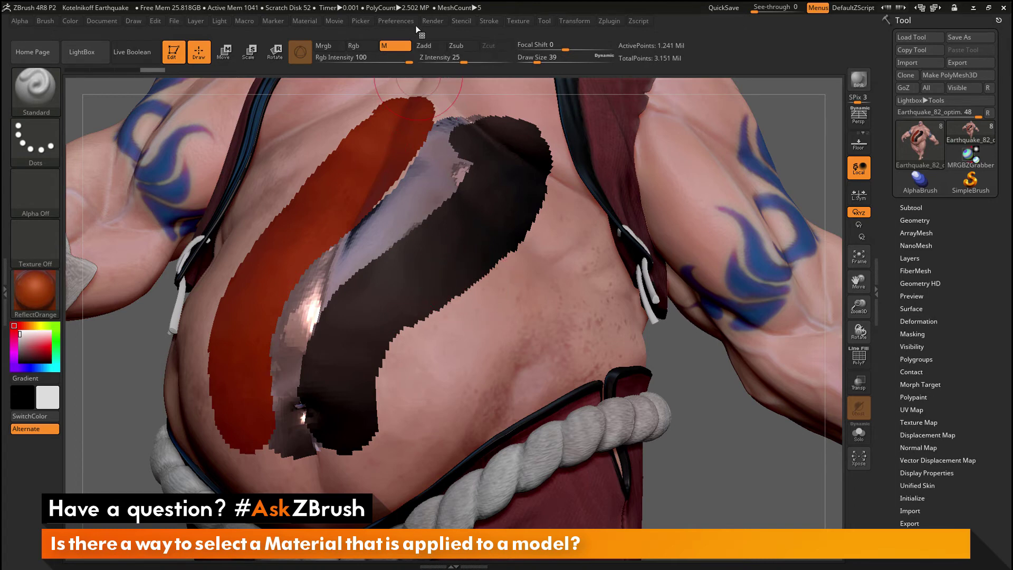
{"action": "left_click", "coordinate": [432, 20]}
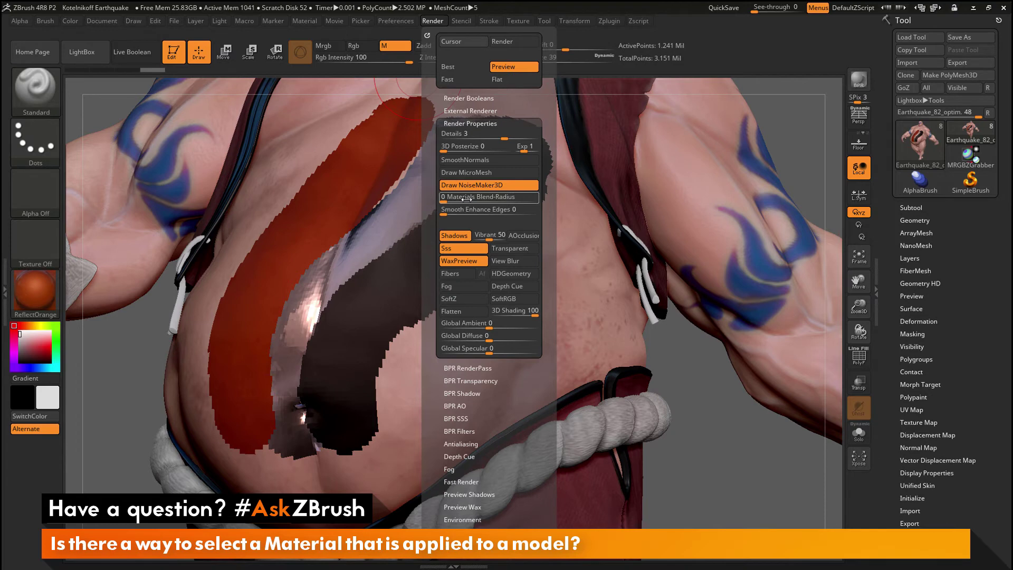
{"action": "key", "text": "f"}
{"action": "left_click_drag", "start_coordinate": [580, 300], "coordinate": [671, 301]}
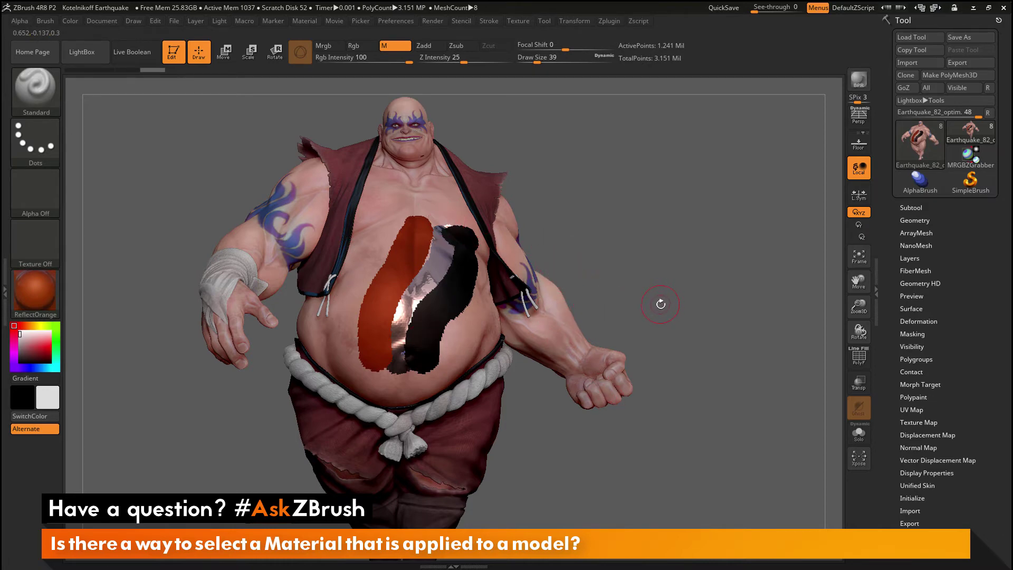
- Try SketchShaded2 and SketchShaded3, then zoom to the chest and sample SkinShade4 from the skin
{"action": "left_click", "coordinate": [35, 294]}
{"action": "left_click", "coordinate": [313, 399]}
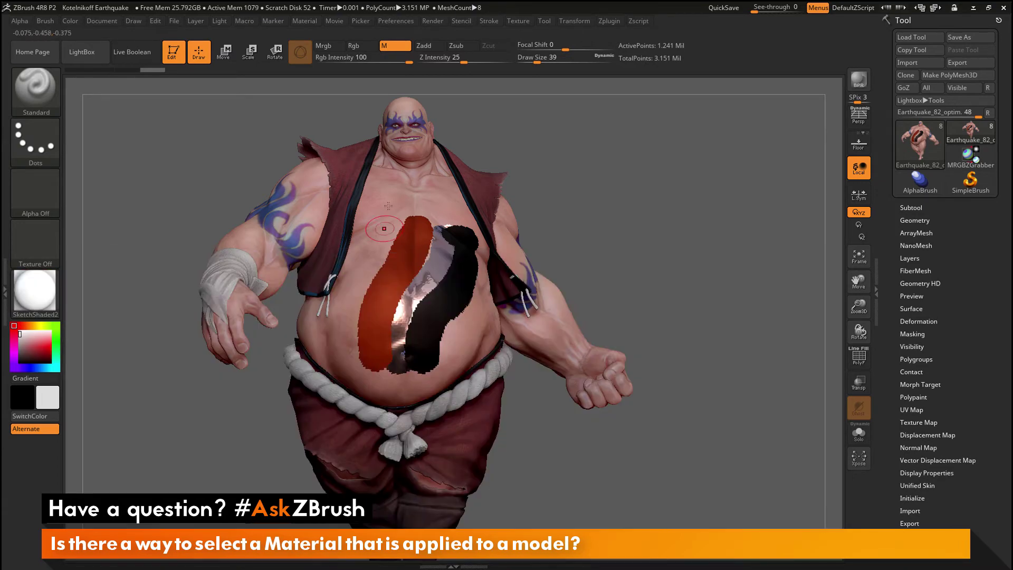
{"action": "left_click", "coordinate": [38, 297]}
{"action": "left_click", "coordinate": [352, 396]}
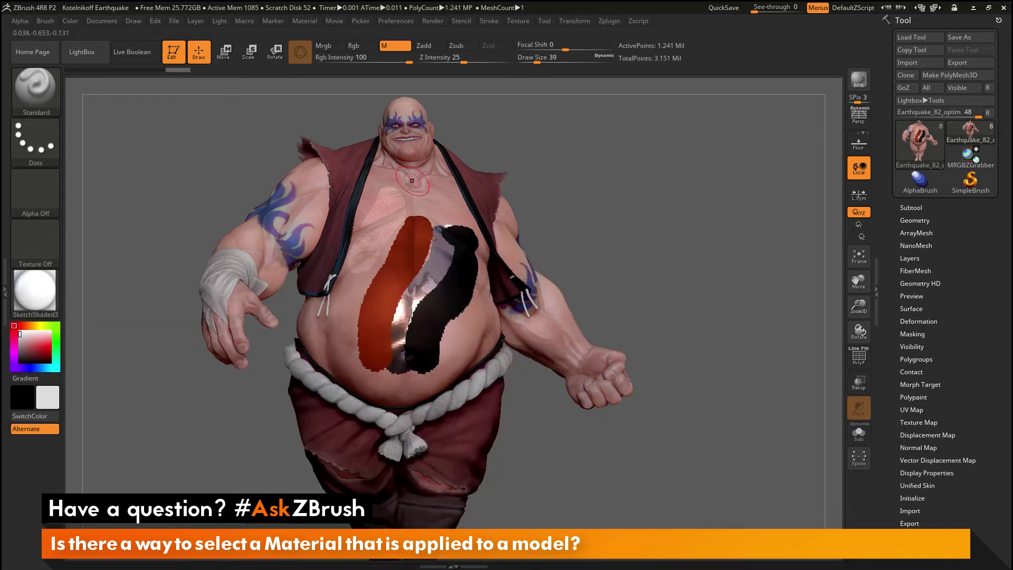
{"action": "scroll", "coordinate": [379, 227], "scroll_direction": "up", "scroll_amount": 5}
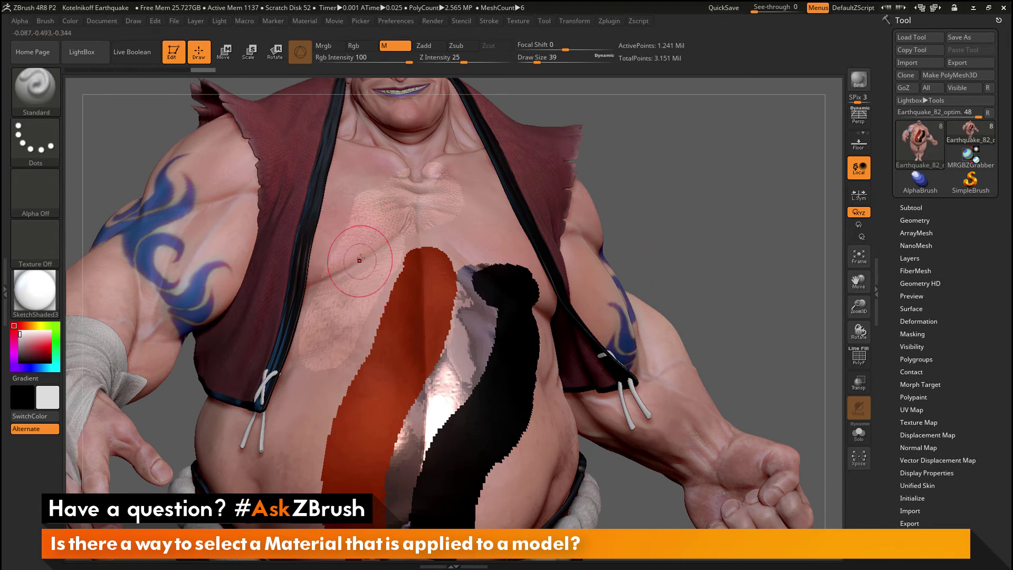
{"action": "key", "text": "m"}
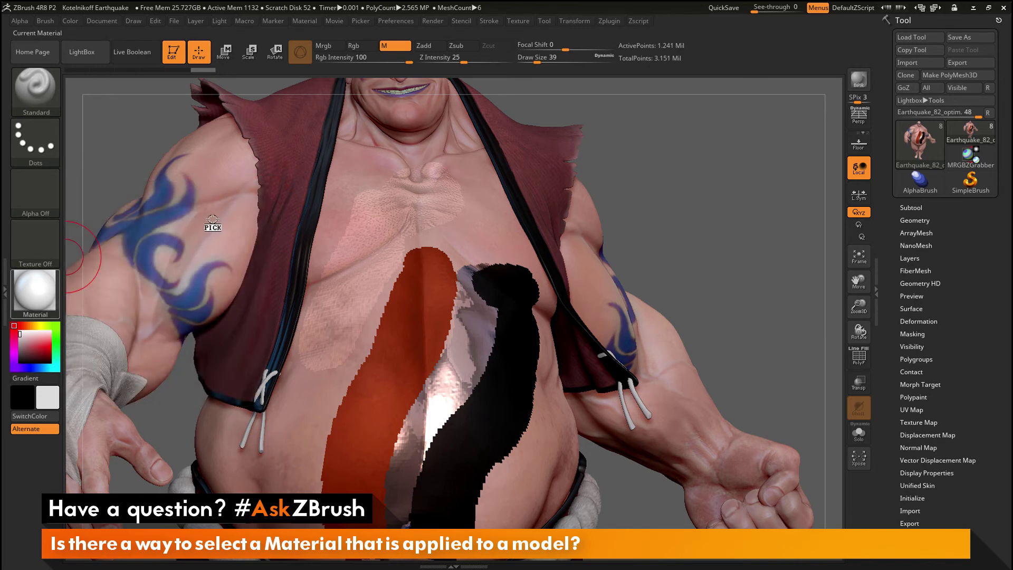
- Preview materials across the chest, then pick Chrome BrightBlueTint from the belly's chrome streak
{"action": "mouse_move", "coordinate": [226, 213]}
{"action": "left_mouse_down"}
{"action": "mouse_move", "coordinate": [283, 185]}
{"action": "mouse_move", "coordinate": [280, 215]}
{"action": "mouse_move", "coordinate": [389, 203]}
{"action": "mouse_move", "coordinate": [352, 274]}
{"action": "mouse_move", "coordinate": [501, 284]}
{"action": "mouse_move", "coordinate": [471, 323]}
{"action": "mouse_move", "coordinate": [426, 309]}
{"action": "mouse_move", "coordinate": [474, 327]}
{"action": "mouse_move", "coordinate": [512, 290]}
{"action": "mouse_move", "coordinate": [429, 311]}
{"action": "mouse_move", "coordinate": [464, 325]}
{"action": "mouse_move", "coordinate": [427, 323]}
{"action": "mouse_move", "coordinate": [471, 335]}
{"action": "mouse_move", "coordinate": [431, 320]}
{"action": "mouse_move", "coordinate": [455, 328]}
{"action": "left_mouse_up"}
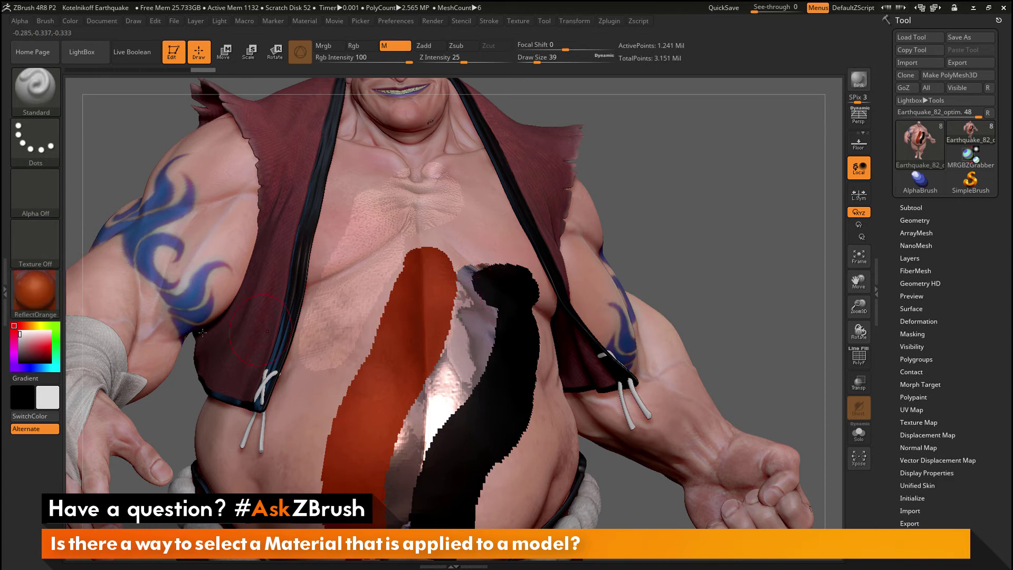
{"action": "mouse_move", "coordinate": [30, 299]}
{"action": "left_mouse_down"}
{"action": "mouse_move", "coordinate": [189, 279]}
{"action": "mouse_move", "coordinate": [302, 280]}
{"action": "mouse_move", "coordinate": [469, 319]}
{"action": "left_mouse_up"}
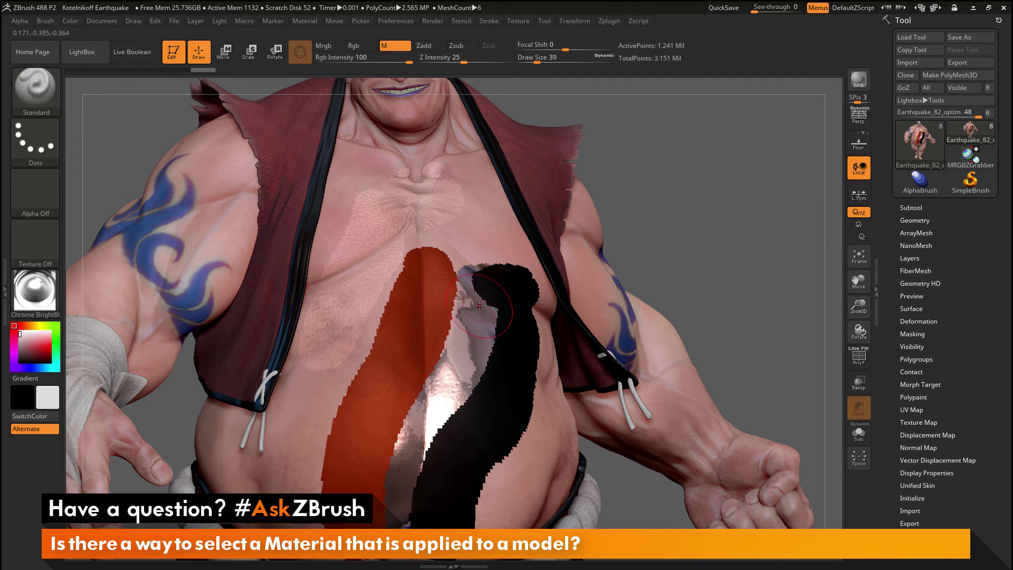
- Set Draw Size to 18 and dab a small chrome spot on the belly
{"action": "key", "text": "space"}
{"action": "left_click_drag", "start_coordinate": [479, 305], "coordinate": [459, 305]}
{"action": "mouse_move", "coordinate": [486, 239]}
{"action": "left_mouse_down"}
{"action": "mouse_move", "coordinate": [513, 260]}
{"action": "mouse_move", "coordinate": [502, 248]}
{"action": "mouse_move", "coordinate": [468, 256]}
{"action": "mouse_move", "coordinate": [508, 245]}
{"action": "mouse_move", "coordinate": [481, 266]}
{"action": "left_mouse_up"}
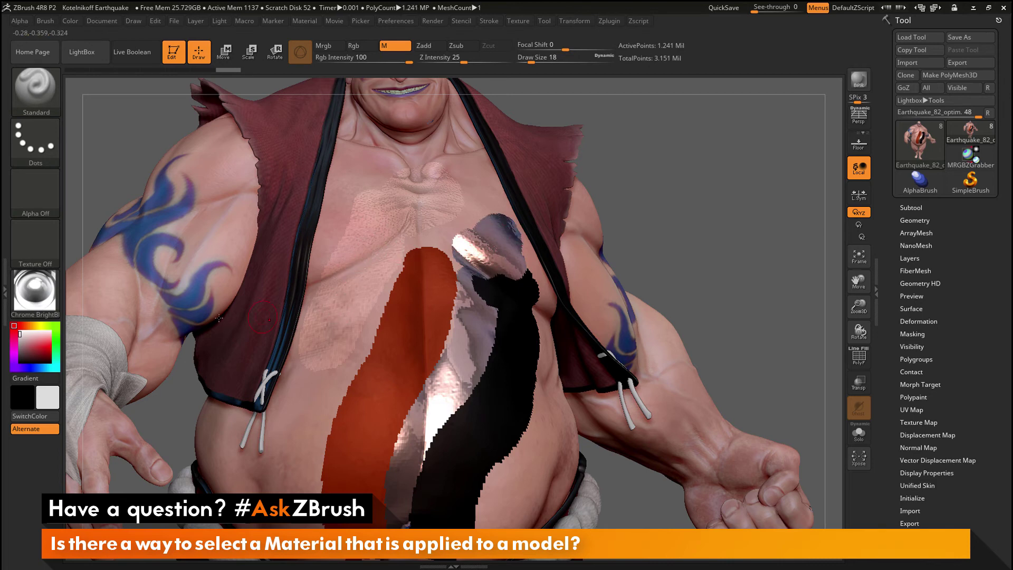
- Pick skin materials from the model and paint them over the chrome, black and orange patches
{"action": "mouse_move", "coordinate": [35, 291]}
{"action": "left_mouse_down"}
{"action": "mouse_move", "coordinate": [115, 293]}
{"action": "mouse_move", "coordinate": [368, 258]}
{"action": "mouse_move", "coordinate": [358, 261]}
{"action": "mouse_move", "coordinate": [362, 242]}
{"action": "left_mouse_up"}
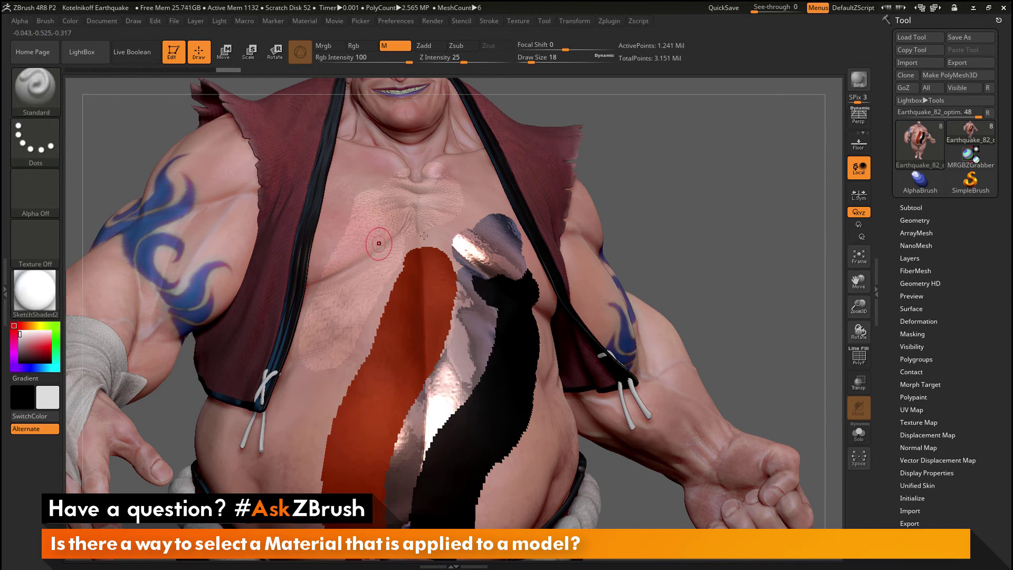
{"action": "mouse_move", "coordinate": [490, 278]}
{"action": "left_mouse_down"}
{"action": "mouse_move", "coordinate": [517, 279]}
{"action": "mouse_move", "coordinate": [499, 305]}
{"action": "mouse_move", "coordinate": [493, 346]}
{"action": "left_mouse_up"}
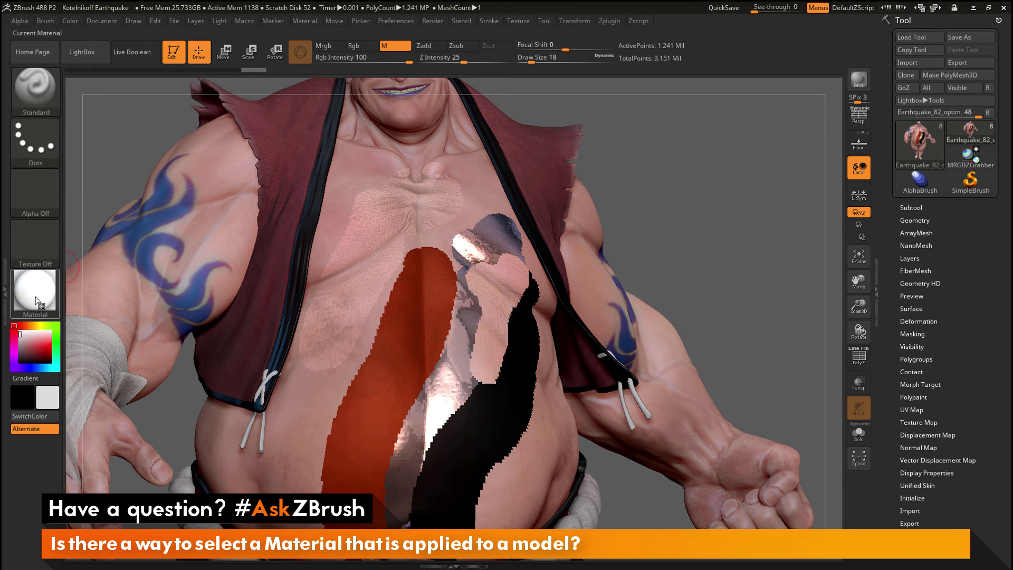
{"action": "mouse_move", "coordinate": [35, 290]}
{"action": "left_mouse_down"}
{"action": "mouse_move", "coordinate": [436, 195]}
{"action": "mouse_move", "coordinate": [427, 204]}
{"action": "left_mouse_up"}
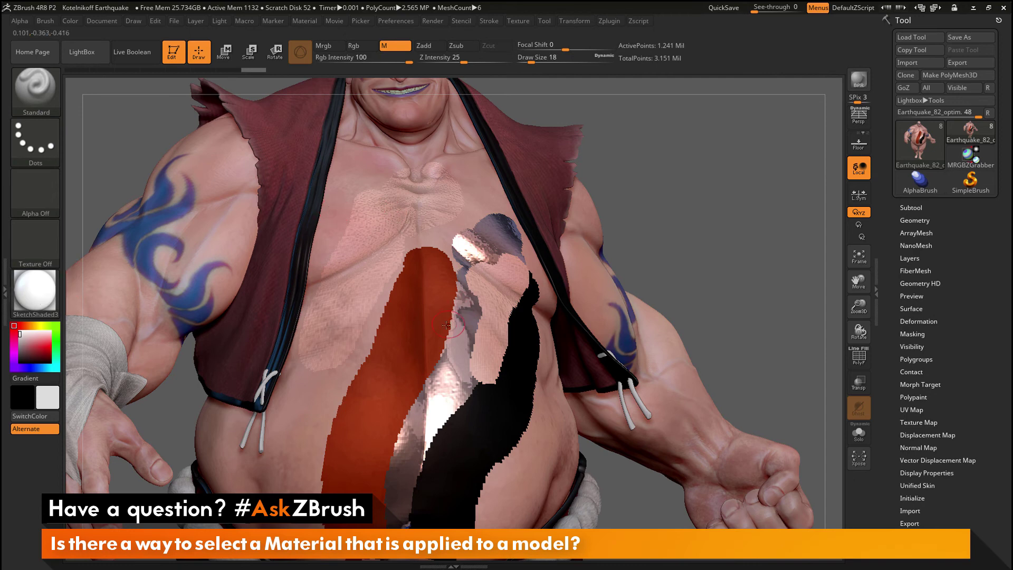
{"action": "mouse_move", "coordinate": [404, 302]}
{"action": "left_mouse_down"}
{"action": "mouse_move", "coordinate": [342, 420]}
{"action": "mouse_move", "coordinate": [384, 374]}
{"action": "mouse_move", "coordinate": [402, 324]}
{"action": "mouse_move", "coordinate": [386, 389]}
{"action": "mouse_move", "coordinate": [400, 306]}
{"action": "mouse_move", "coordinate": [397, 377]}
{"action": "mouse_move", "coordinate": [358, 428]}
{"action": "mouse_move", "coordinate": [406, 359]}
{"action": "mouse_move", "coordinate": [405, 288]}
{"action": "left_mouse_up"}
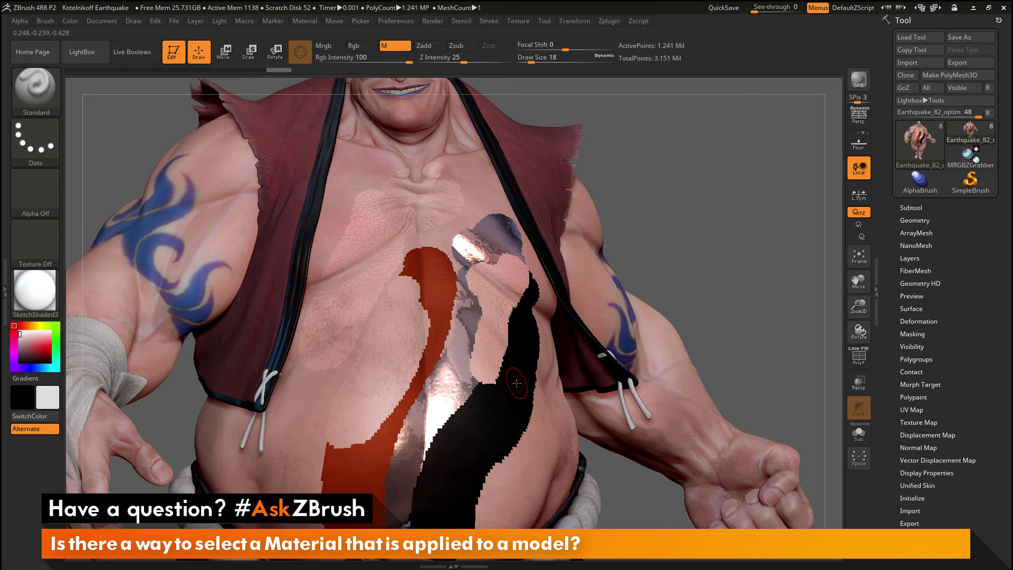
{"action": "mouse_move", "coordinate": [699, 270]}
{"action": "left_mouse_down"}
{"action": "mouse_move", "coordinate": [696, 238]}
{"action": "mouse_move", "coordinate": [659, 301]}
{"action": "left_mouse_up"}
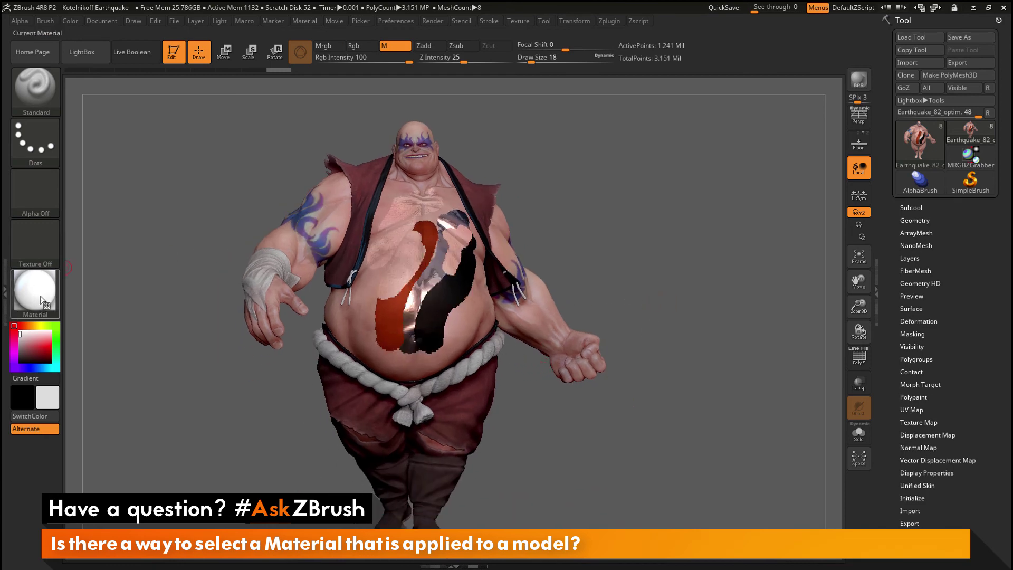
- Sample SkinShade4 from the skin and paint it over the lower black belly patch
{"action": "mouse_move", "coordinate": [41, 301]}
{"action": "left_mouse_down"}
{"action": "mouse_move", "coordinate": [199, 251]}
{"action": "mouse_move", "coordinate": [228, 255]}
{"action": "mouse_move", "coordinate": [190, 192]}
{"action": "mouse_move", "coordinate": [210, 217]}
{"action": "mouse_move", "coordinate": [324, 209]}
{"action": "mouse_move", "coordinate": [367, 181]}
{"action": "mouse_move", "coordinate": [340, 335]}
{"action": "mouse_move", "coordinate": [346, 364]}
{"action": "mouse_move", "coordinate": [414, 306]}
{"action": "mouse_move", "coordinate": [432, 308]}
{"action": "mouse_move", "coordinate": [400, 278]}
{"action": "mouse_move", "coordinate": [402, 228]}
{"action": "mouse_move", "coordinate": [420, 207]}
{"action": "mouse_move", "coordinate": [367, 191]}
{"action": "mouse_move", "coordinate": [350, 226]}
{"action": "mouse_move", "coordinate": [337, 219]}
{"action": "left_mouse_up"}
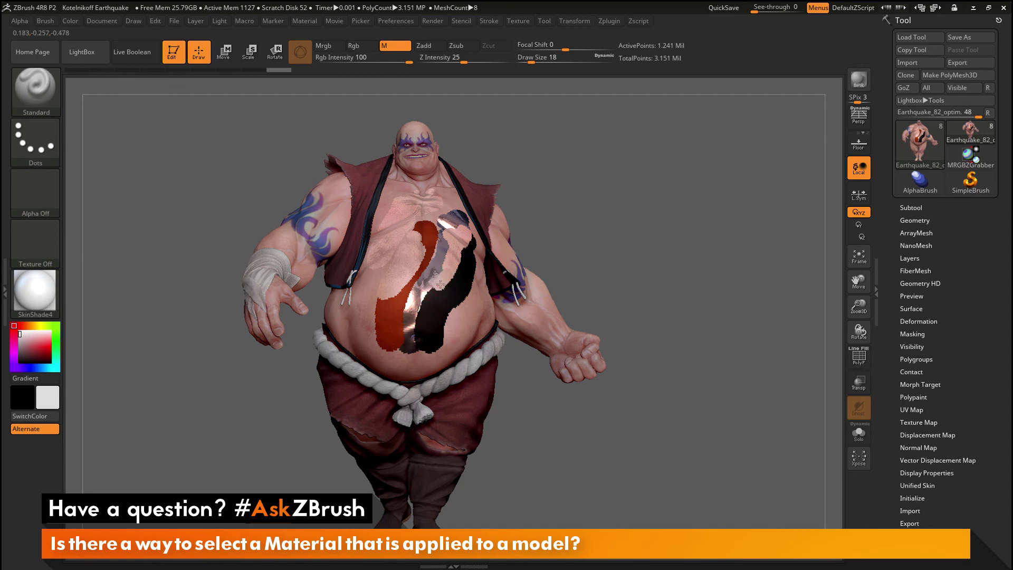
{"action": "left_click_drag", "start_coordinate": [415, 341], "coordinate": [449, 279]}
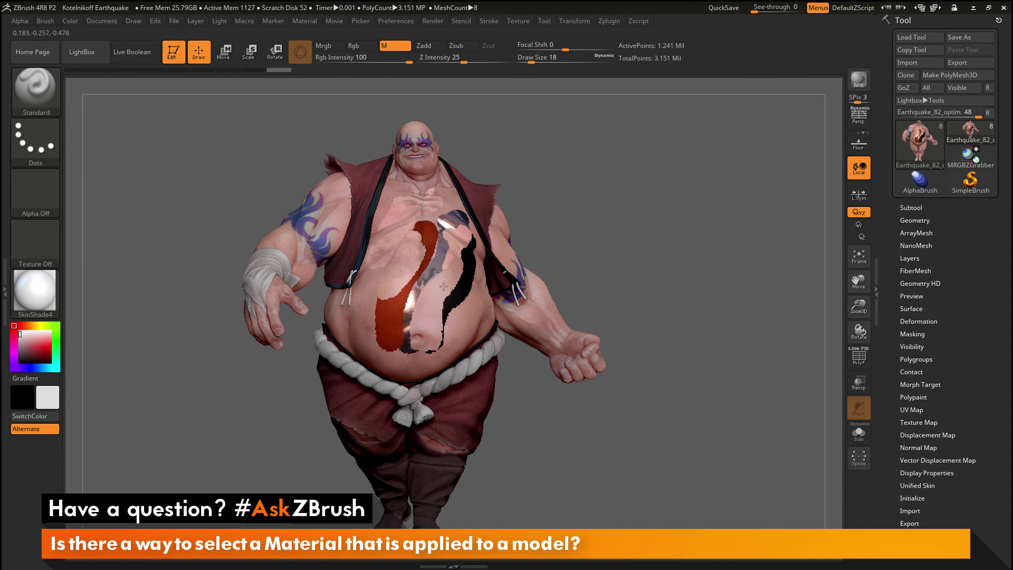